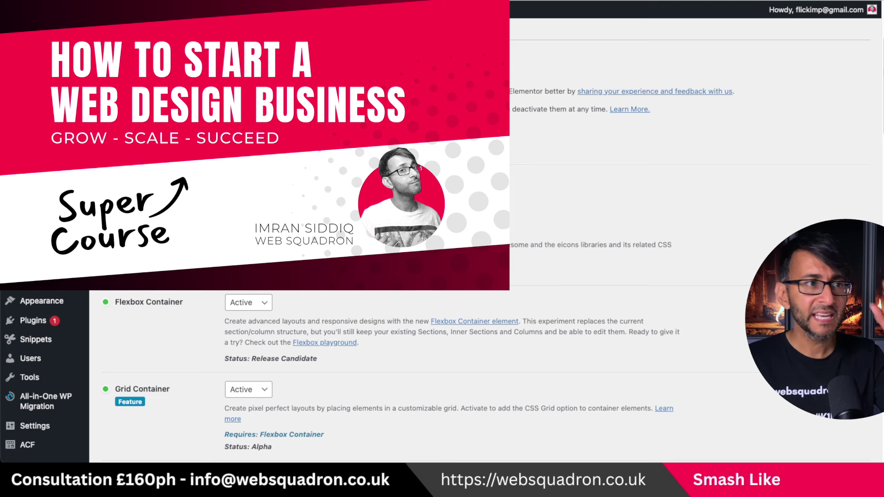
Scroll through Elementor Features to confirm the Loop and Taxonomy Filter experiments are Active.
{"action": "scroll", "coordinate": [441, 239], "scroll_direction": "down", "scroll_amount": 2}
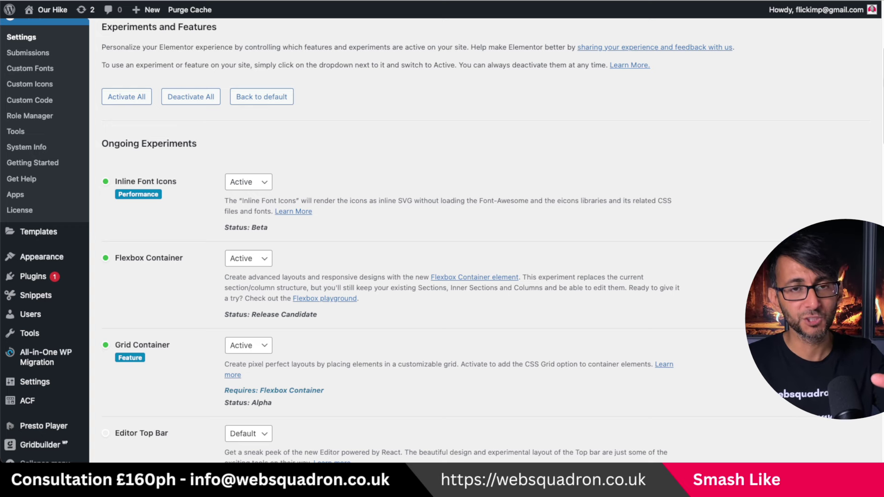
{"action": "scroll", "coordinate": [442, 239], "scroll_direction": "down", "scroll_amount": 4}
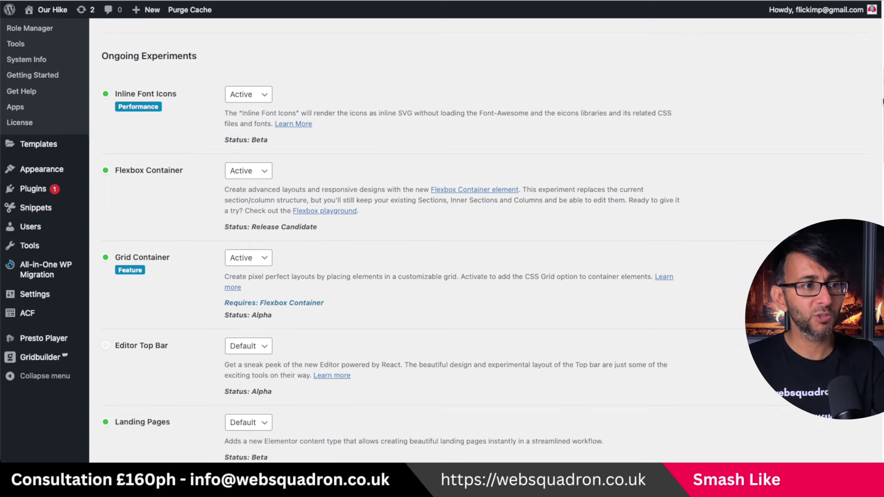
{"action": "scroll", "coordinate": [770, 65], "scroll_direction": "up", "scroll_amount": 3}
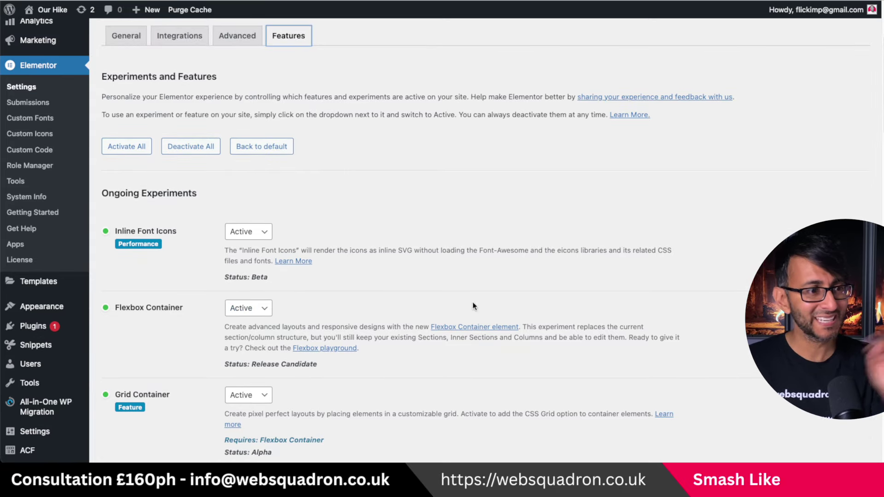
{"action": "scroll", "coordinate": [248, 329], "scroll_direction": "down", "scroll_amount": 10}
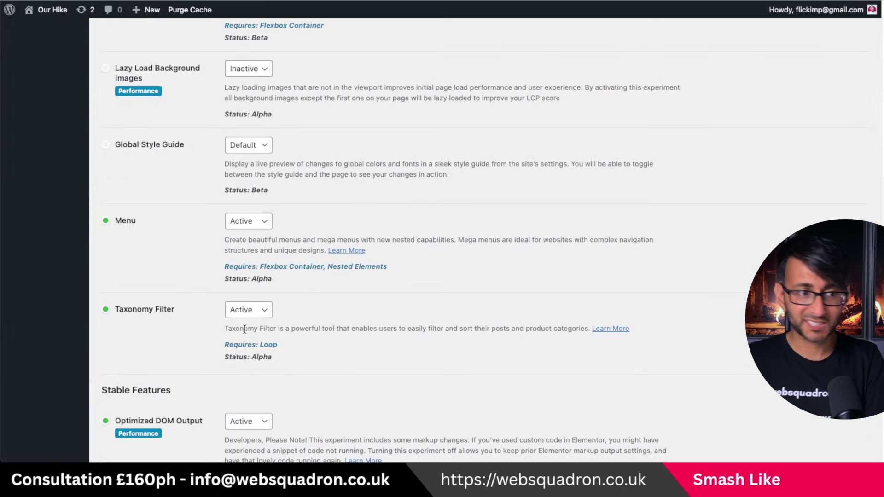
{"action": "scroll", "coordinate": [255, 320], "scroll_direction": "down", "scroll_amount": 10}
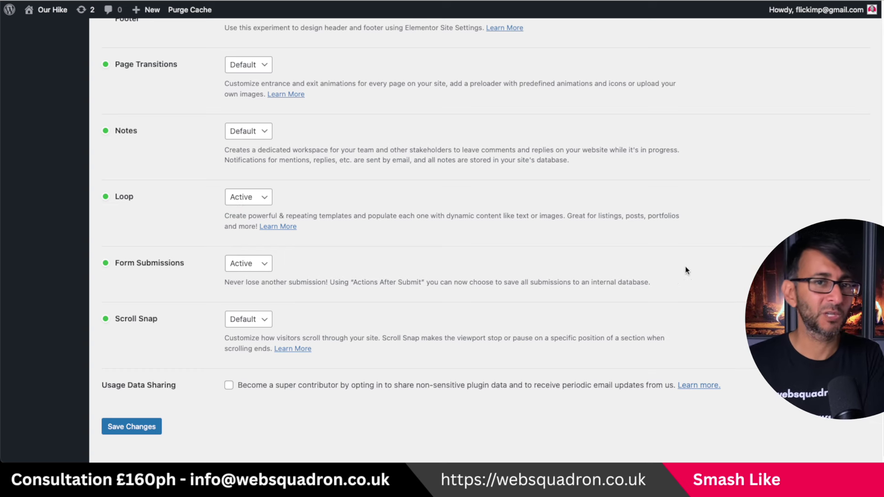
{"action": "scroll", "coordinate": [881, 64], "scroll_direction": "up", "scroll_amount": 20}
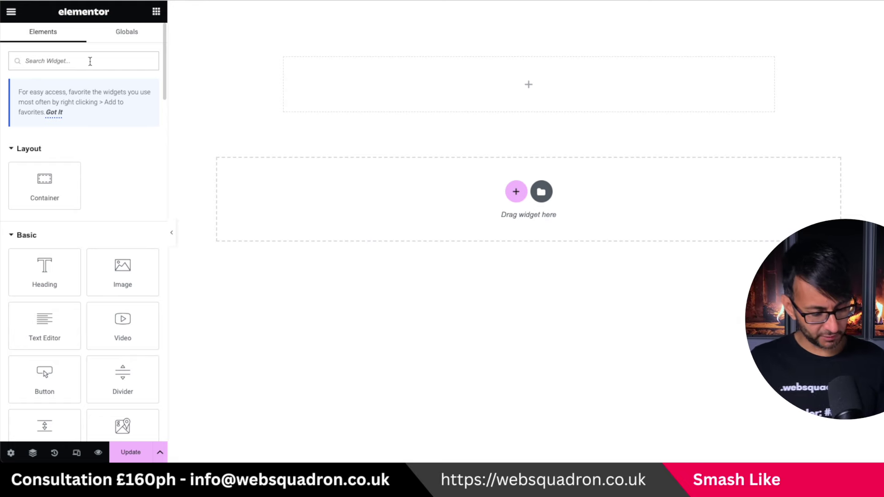
Add a Loop Grid using the Loop Item #2157 template, showing six posts in three columns.
{"action": "left_click", "coordinate": [90, 62]}
{"action": "type", "text": "loo"}
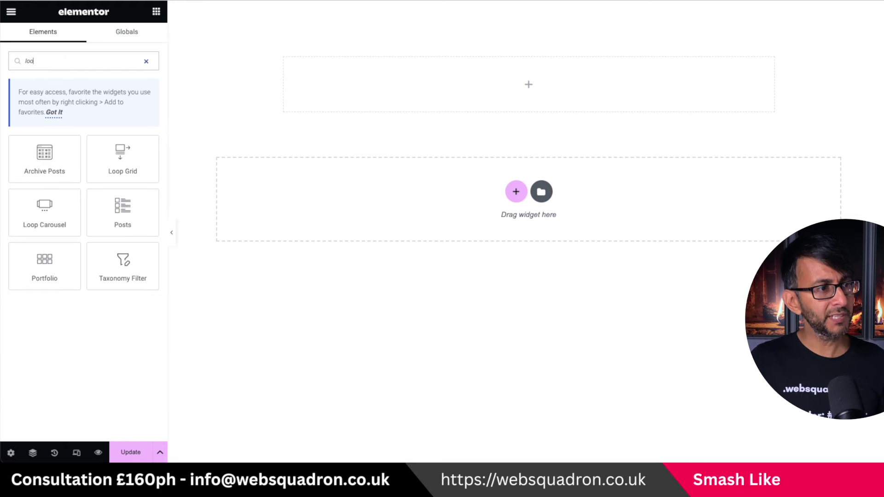
{"action": "left_click_drag", "start_coordinate": [122, 171], "coordinate": [503, 104]}
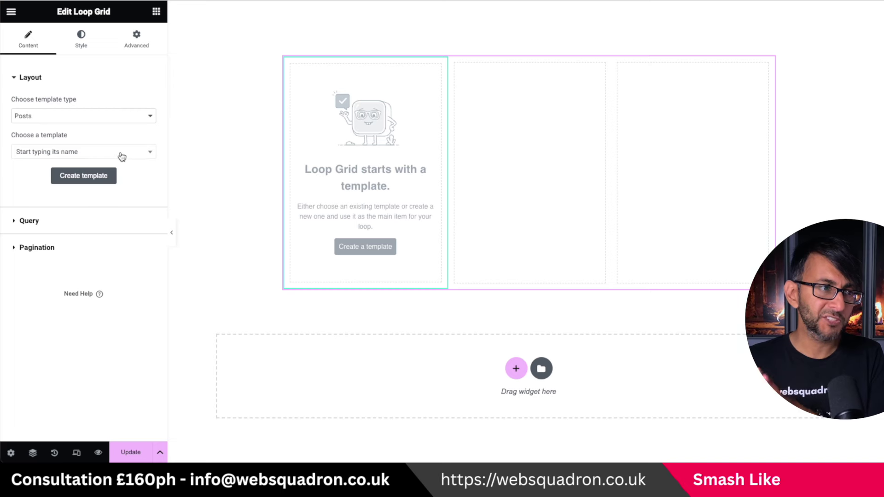
{"action": "left_click", "coordinate": [122, 156]}
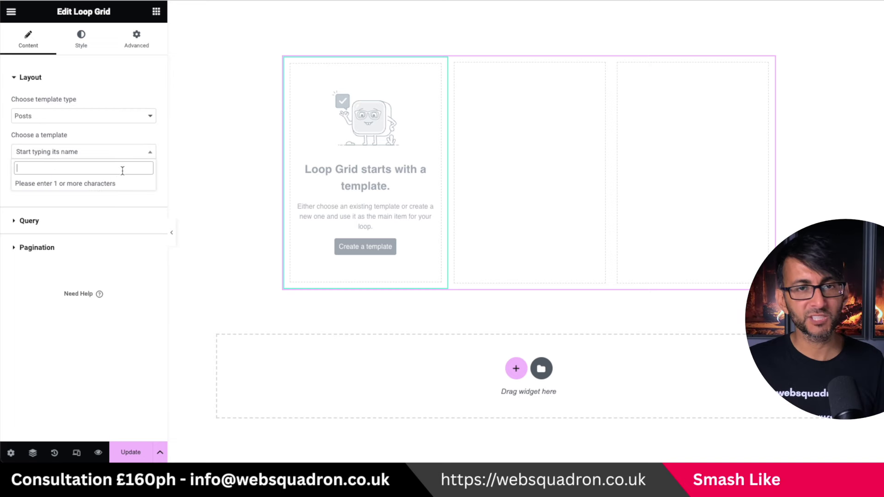
{"action": "type", "text": "loop"}
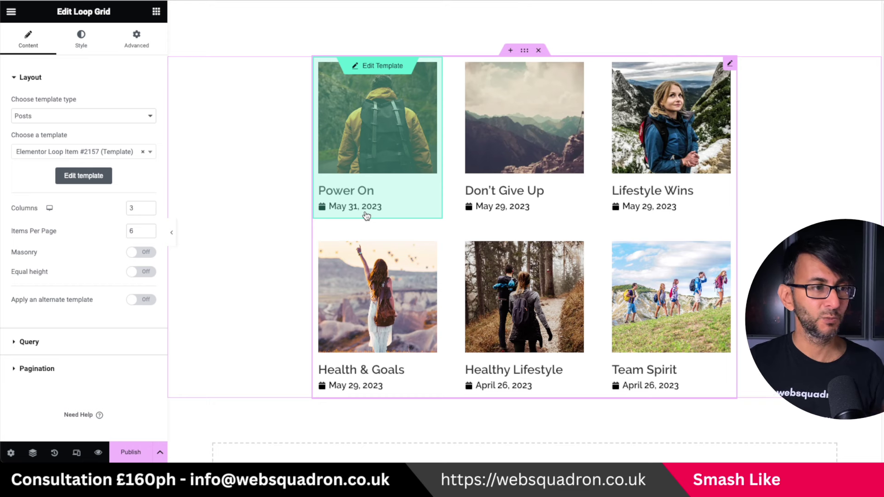
{"action": "left_click", "coordinate": [156, 11]}
Drop a Taxonomy Filter widget above the Loop Grid and open its Selected loop grid list.
{"action": "type", "text": "t"}
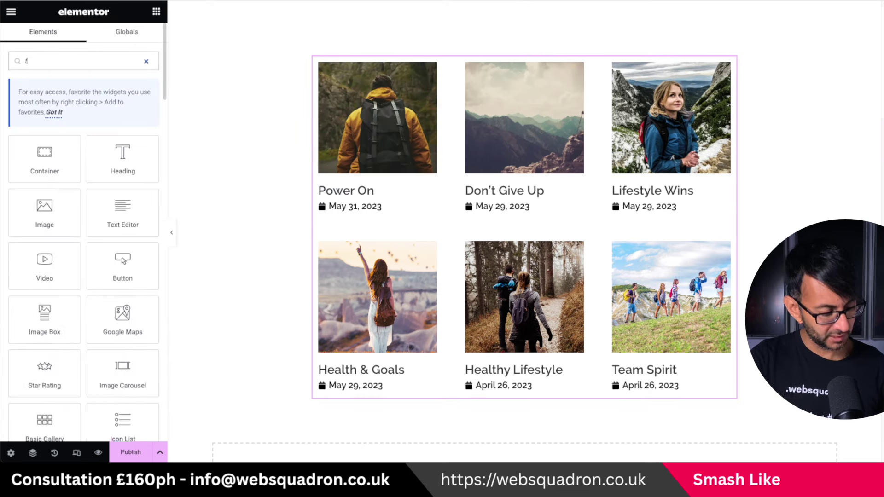
{"action": "type", "text": "ax"}
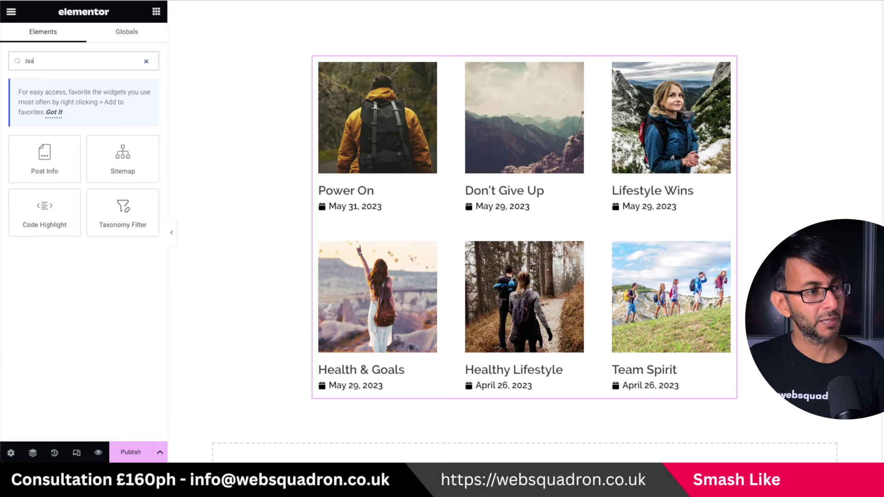
{"action": "left_click_drag", "start_coordinate": [123, 230], "coordinate": [424, 73]}
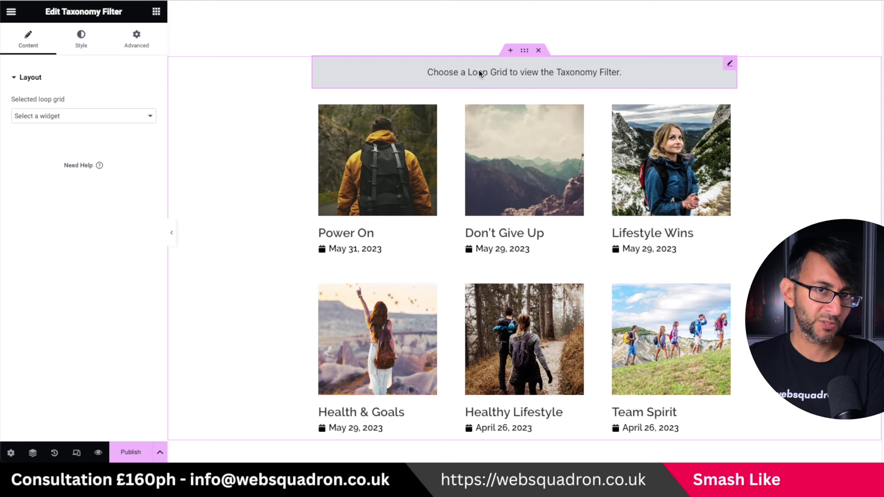
{"action": "left_click", "coordinate": [128, 116]}
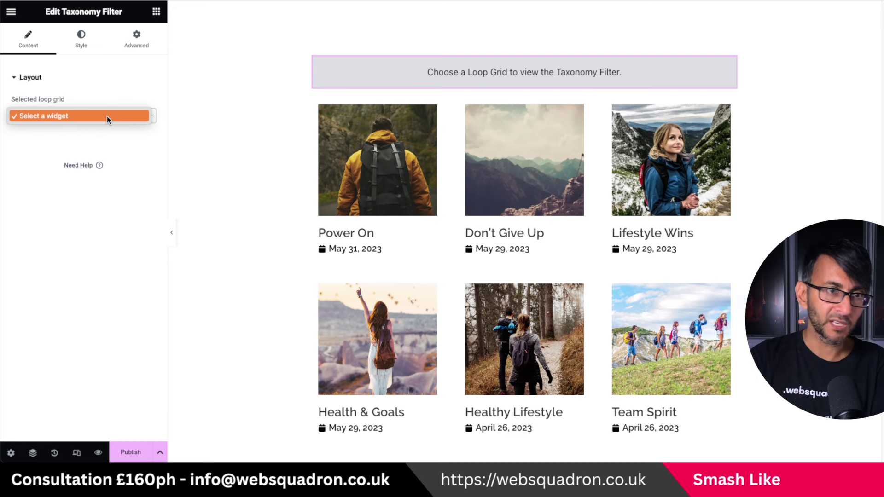
Recheck the Selected loop grid list several times, finding no Loop Grid available to link.
{"action": "left_click", "coordinate": [139, 153]}
{"action": "left_click", "coordinate": [147, 118]}
{"action": "left_click", "coordinate": [139, 133]}
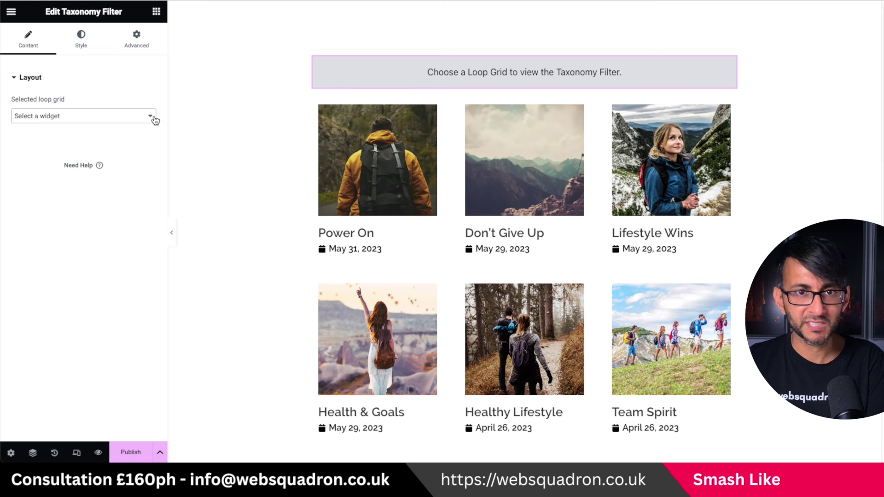
{"action": "left_click", "coordinate": [155, 120]}
{"action": "left_click", "coordinate": [157, 148]}
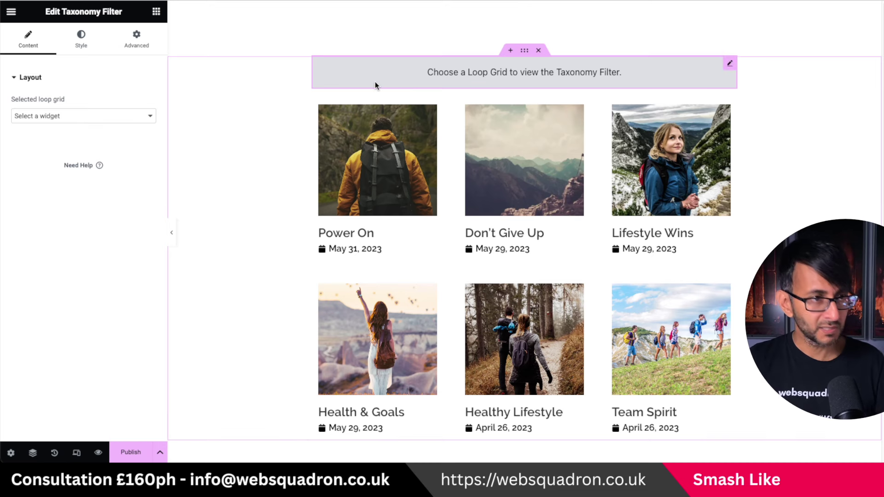
{"action": "left_click", "coordinate": [55, 115]}
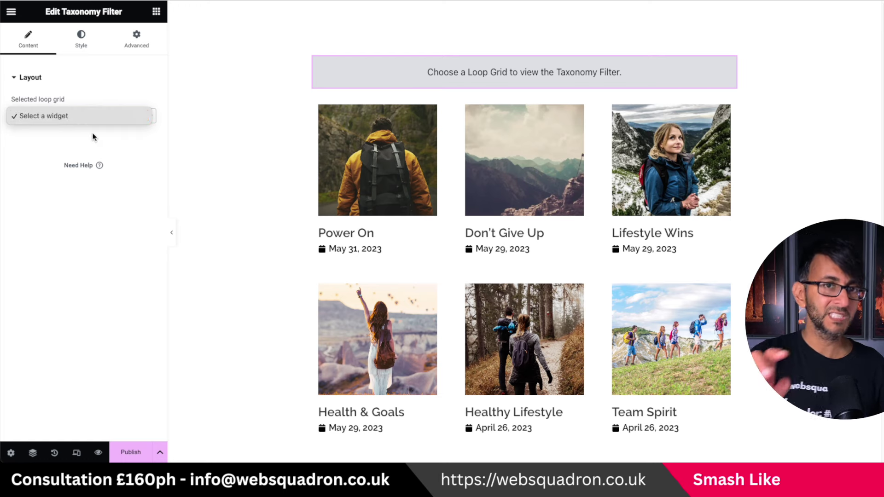
{"action": "left_click", "coordinate": [130, 452]}
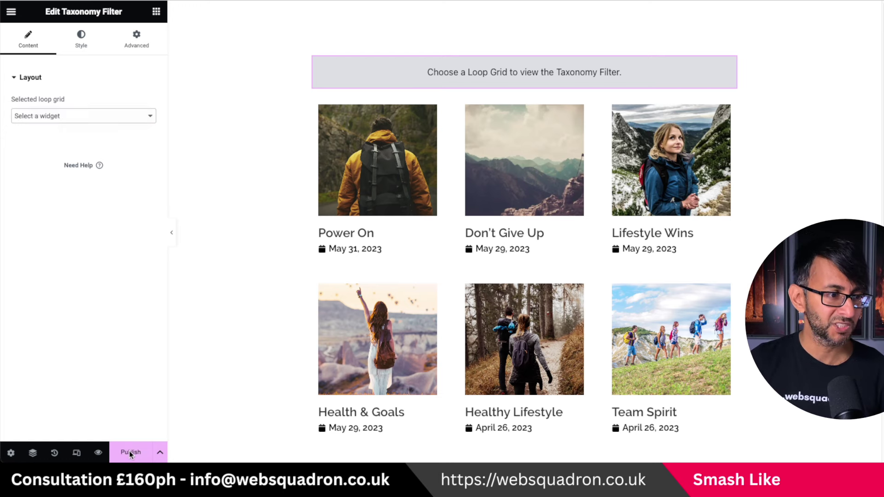
Publish the page and run Regenerate Files & Data in Elementor Tools.
{"action": "left_click", "coordinate": [130, 452]}
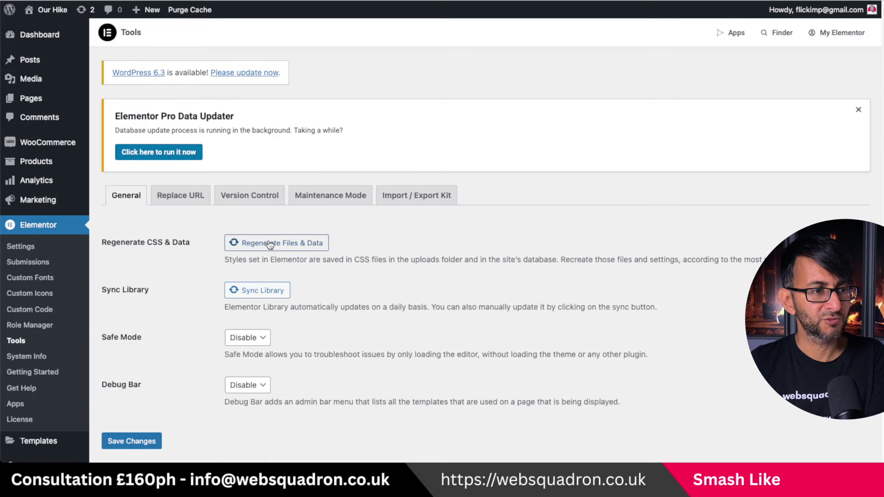
{"action": "left_click", "coordinate": [270, 243]}
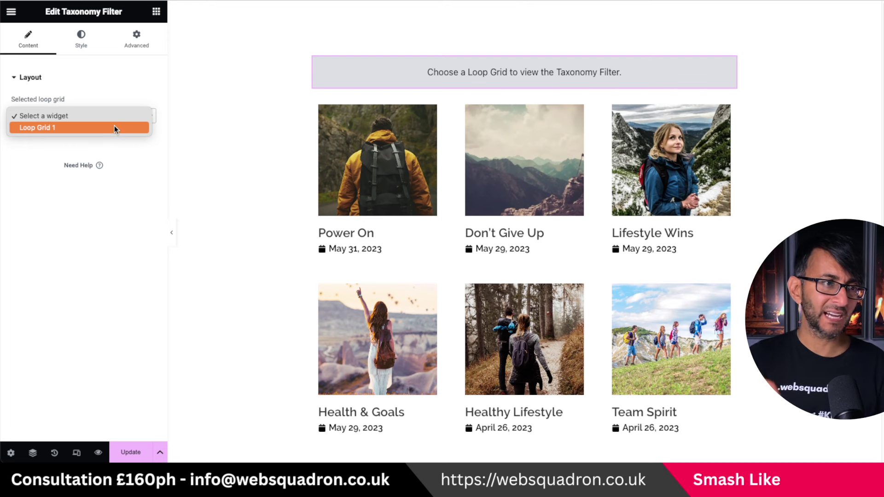
Link the Taxonomy Filter to Loop Grid 1, filter by Categories, and align items to Start.
{"action": "left_click", "coordinate": [114, 127]}
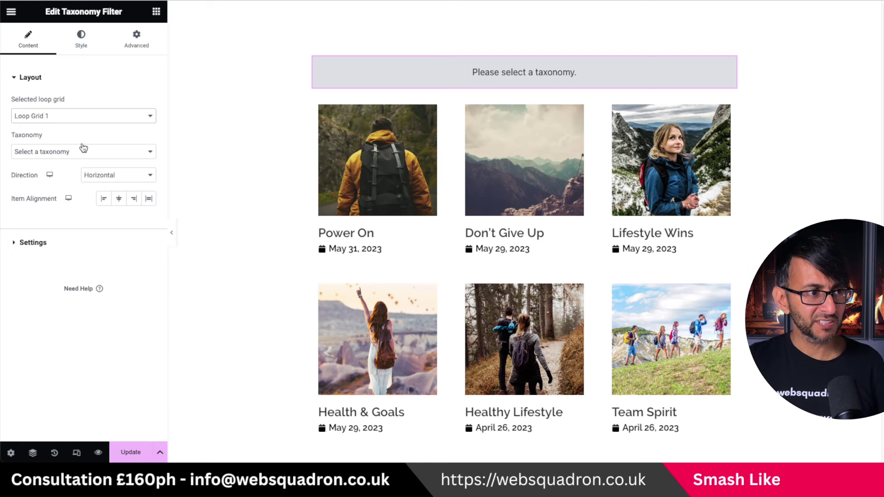
{"action": "left_click", "coordinate": [86, 116]}
{"action": "left_click", "coordinate": [86, 107]}
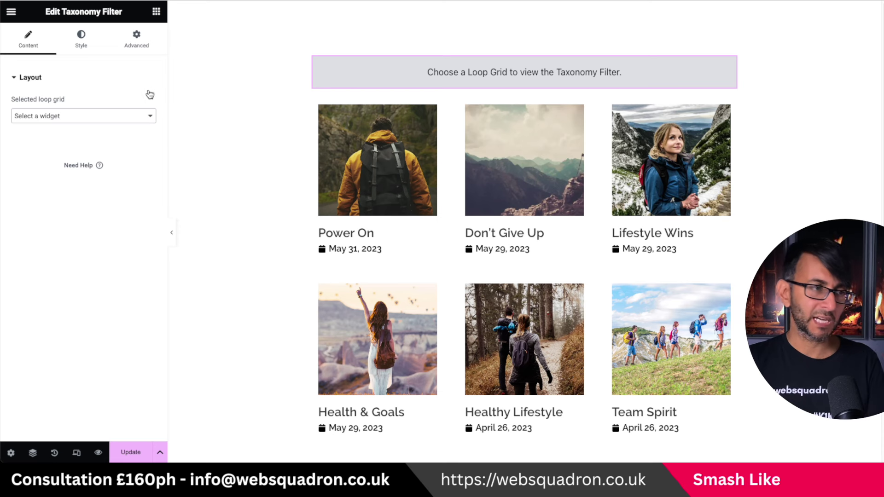
{"action": "left_click", "coordinate": [123, 117]}
{"action": "left_click", "coordinate": [103, 131]}
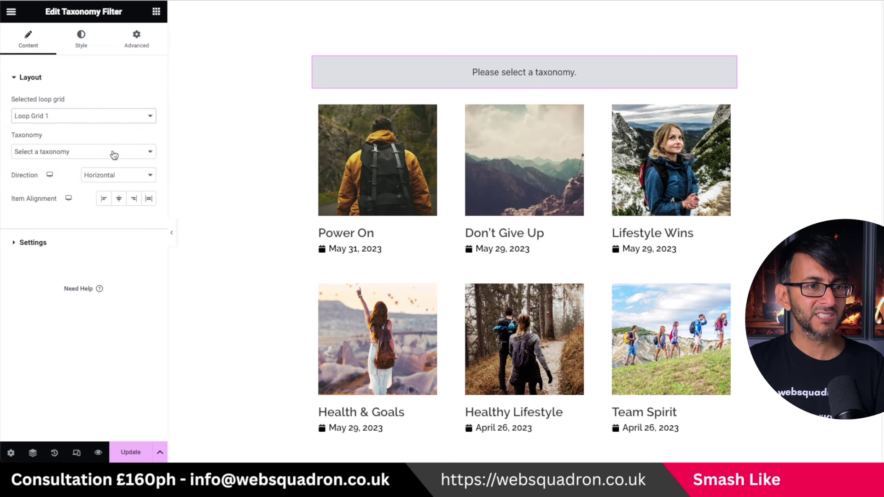
{"action": "left_click", "coordinate": [104, 152]}
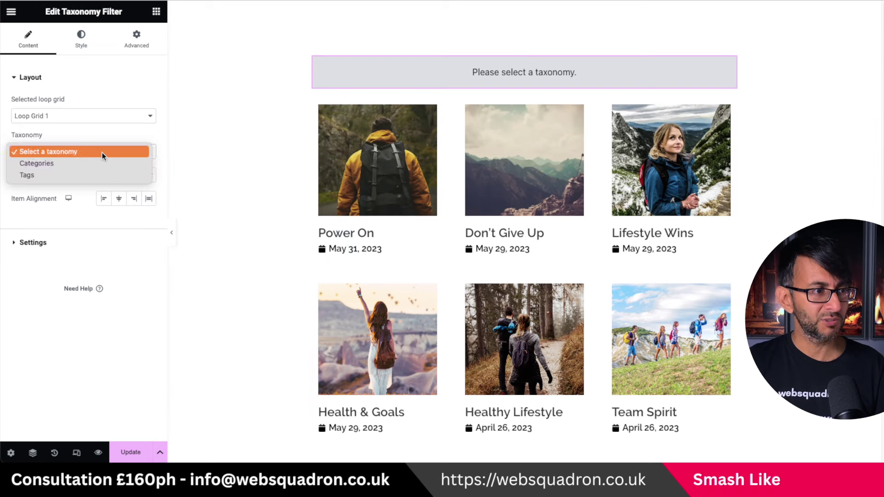
{"action": "left_click", "coordinate": [70, 164]}
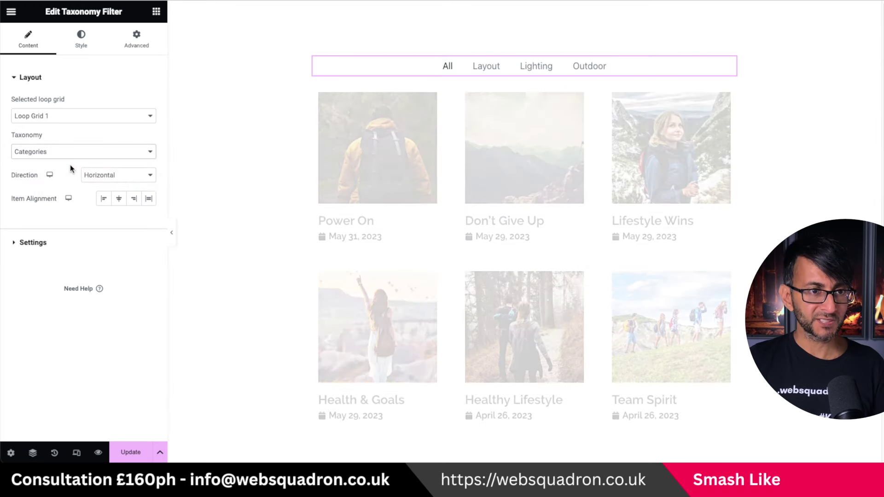
{"action": "left_click", "coordinate": [104, 200]}
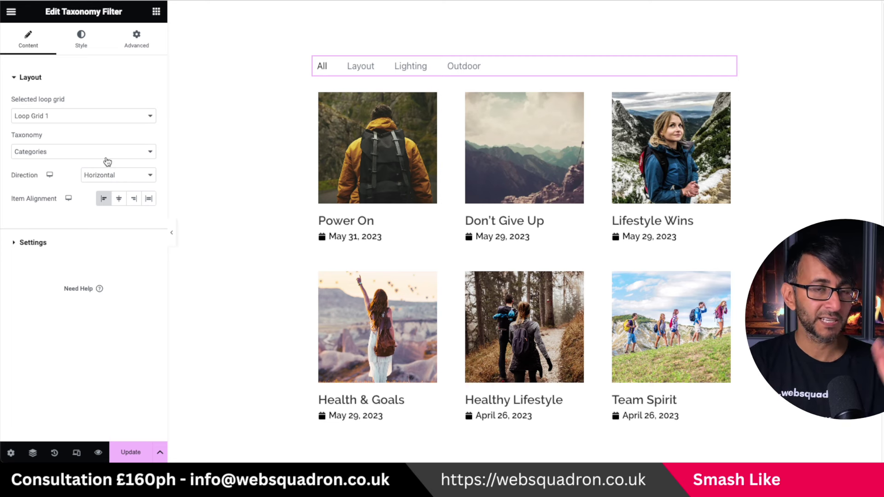
Try a vertical filter direction, then set the filter bar back to horizontal.
{"action": "left_click", "coordinate": [117, 177]}
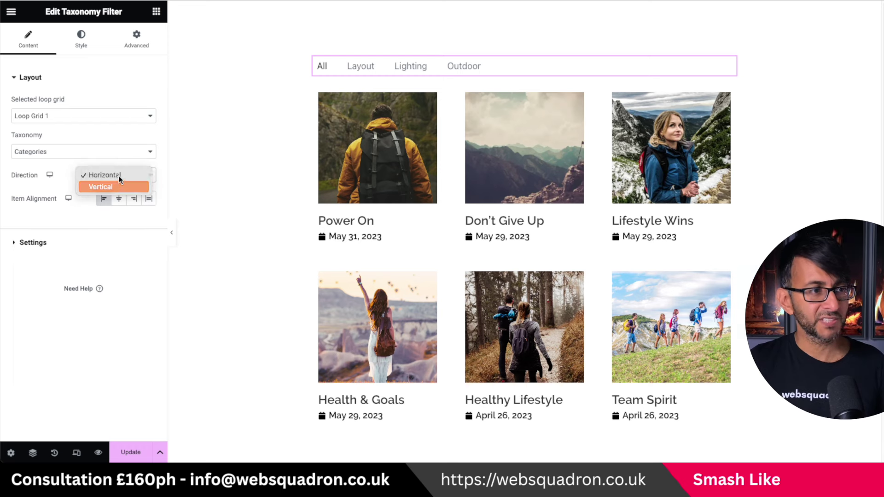
{"action": "left_click", "coordinate": [115, 187]}
{"action": "left_click", "coordinate": [117, 174]}
{"action": "left_click", "coordinate": [121, 162]}
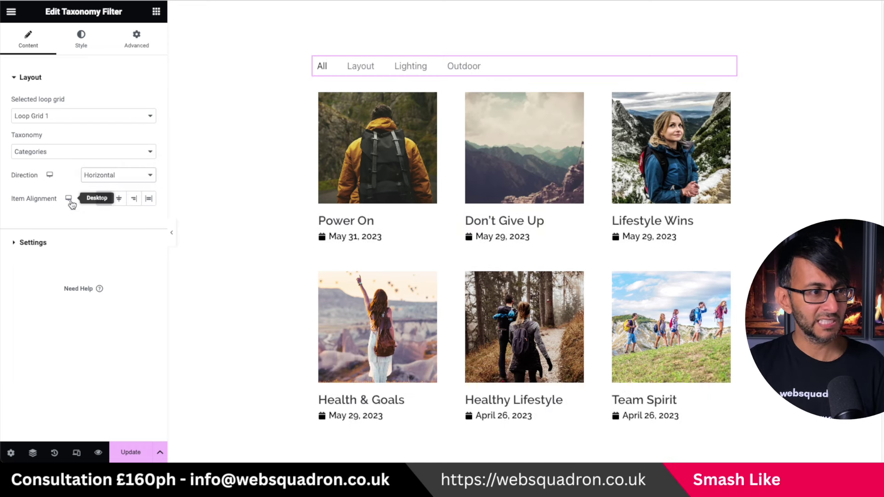
Experiment with Empty Items, Taxonomy Children and First Item, ending with First Item hidden.
{"action": "left_click", "coordinate": [63, 243]}
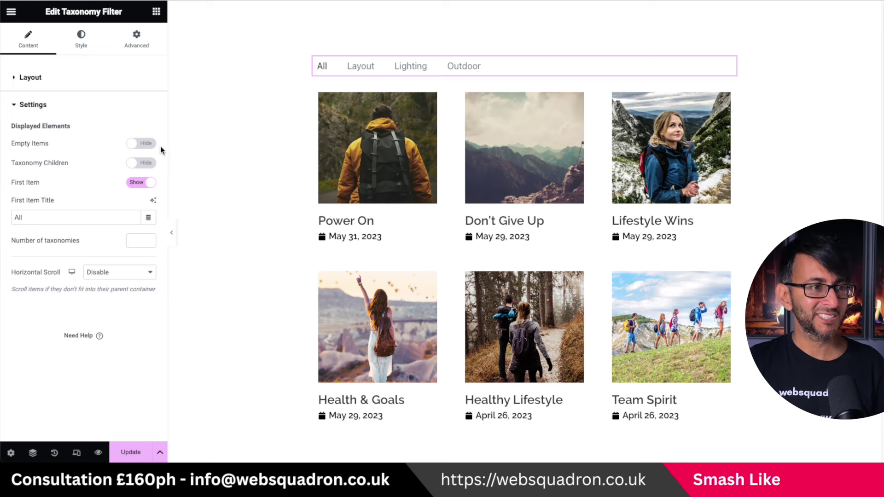
{"action": "left_click", "coordinate": [145, 144]}
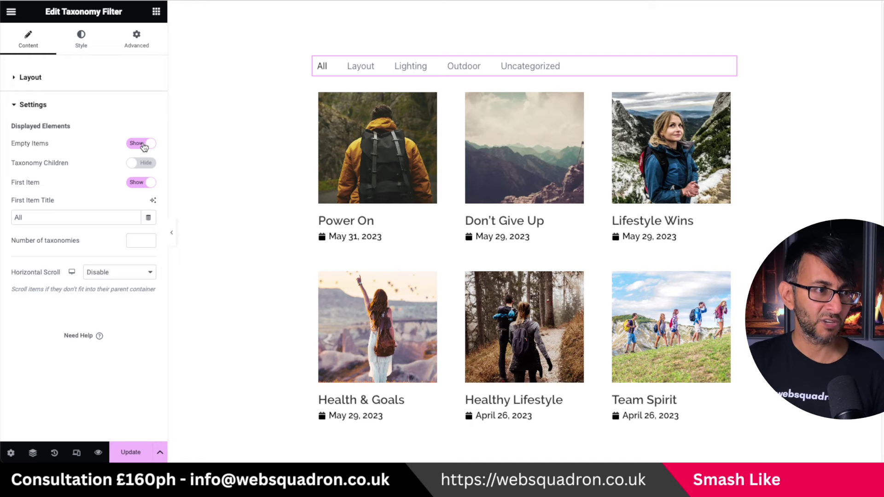
{"action": "left_click", "coordinate": [142, 145]}
{"action": "left_click", "coordinate": [142, 163]}
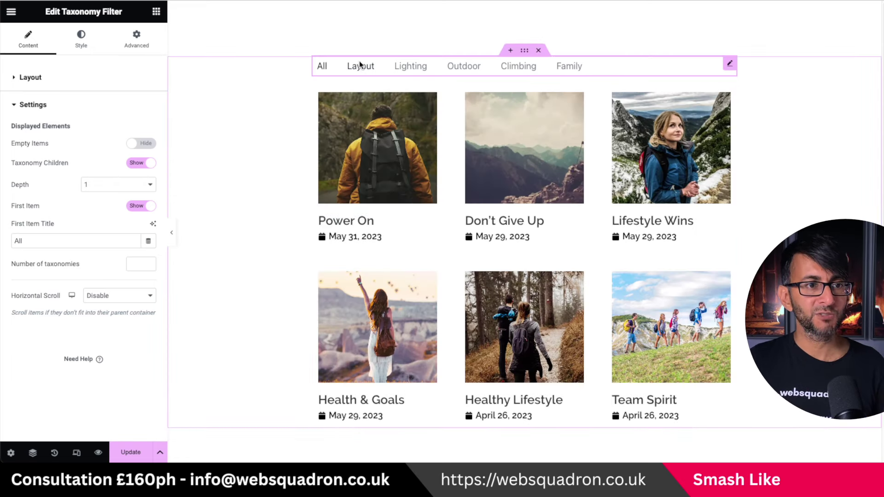
{"action": "left_click", "coordinate": [141, 162]}
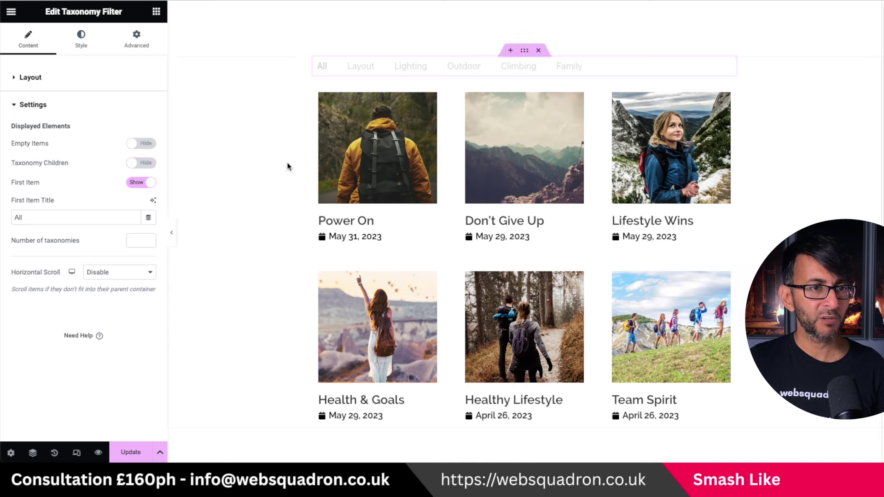
{"action": "left_click", "coordinate": [141, 182]}
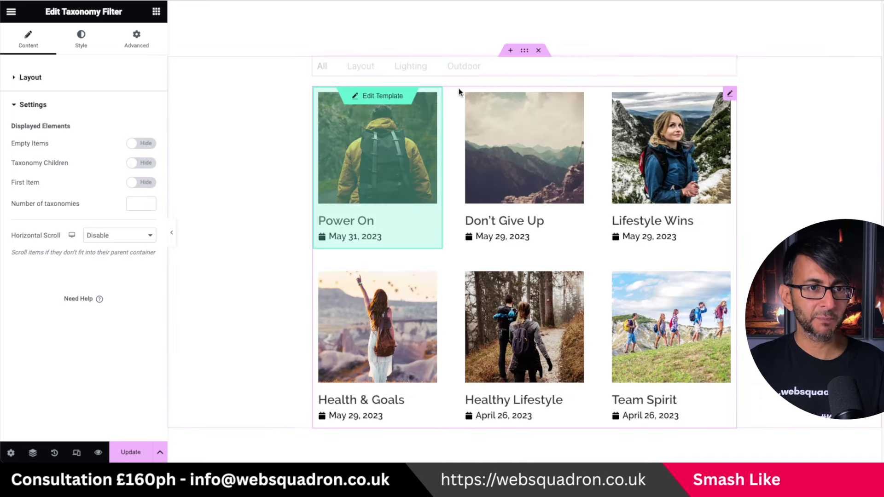
{"action": "left_click", "coordinate": [141, 183]}
{"action": "left_click", "coordinate": [141, 163]}
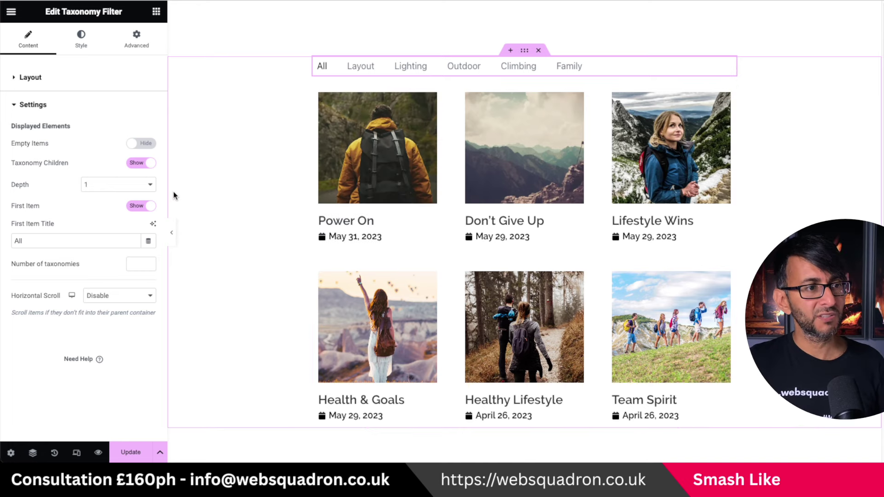
{"action": "left_click", "coordinate": [139, 206]}
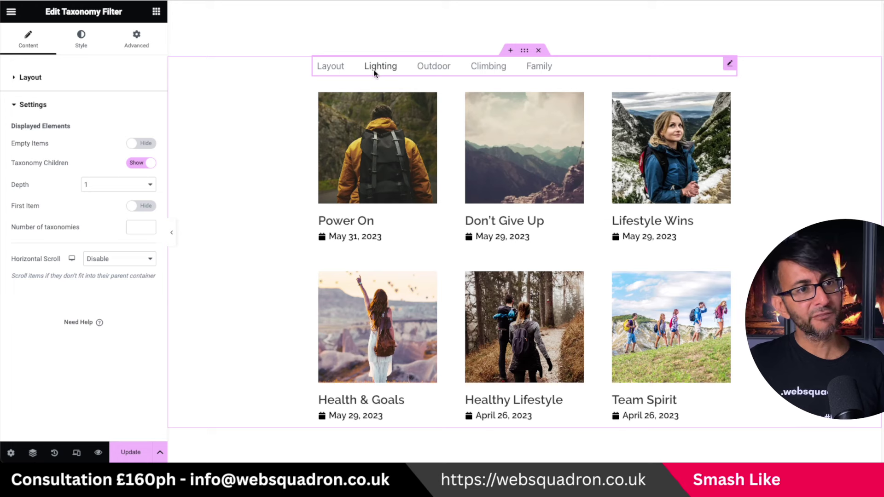
Test the Lighting filter on the grid, briefly limit taxonomies to 2, then show empty items.
{"action": "left_click", "coordinate": [377, 67]}
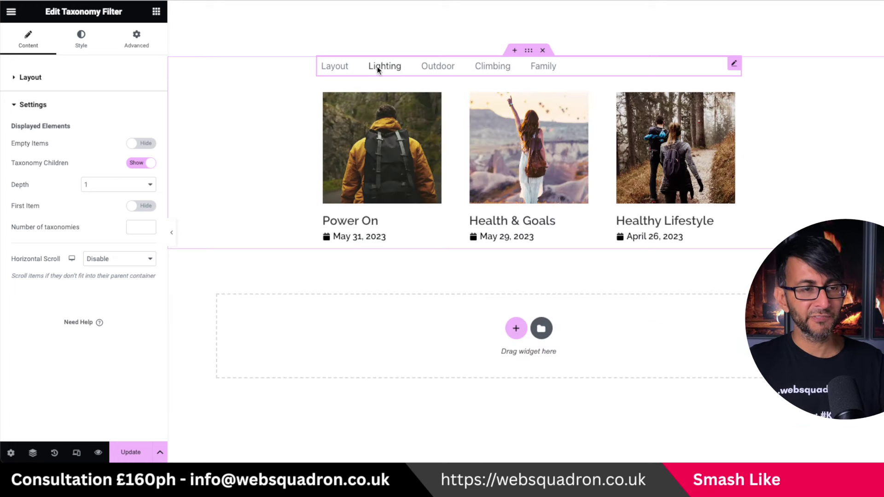
{"action": "left_click", "coordinate": [377, 67]}
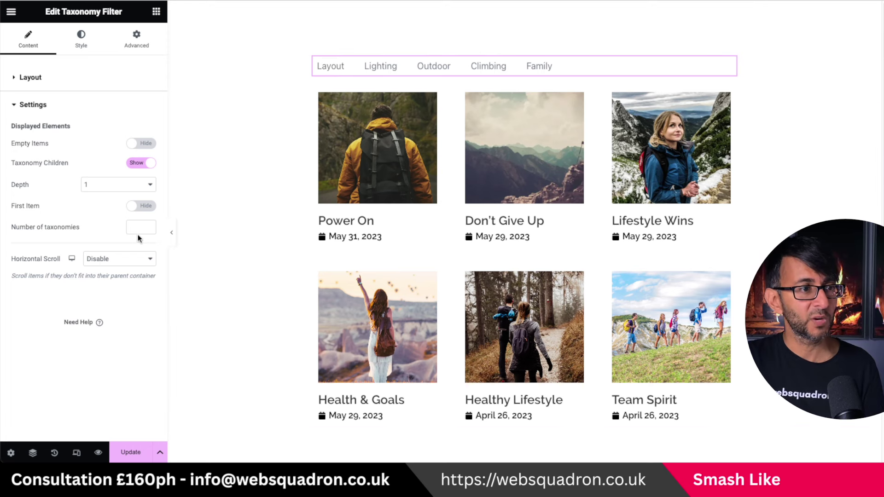
{"action": "type", "text": "2"}
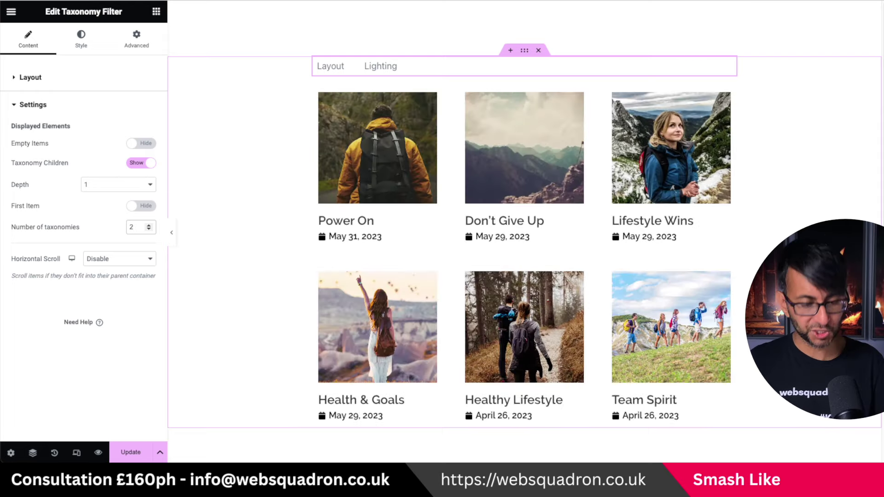
{"action": "key", "text": "BackSpace"}
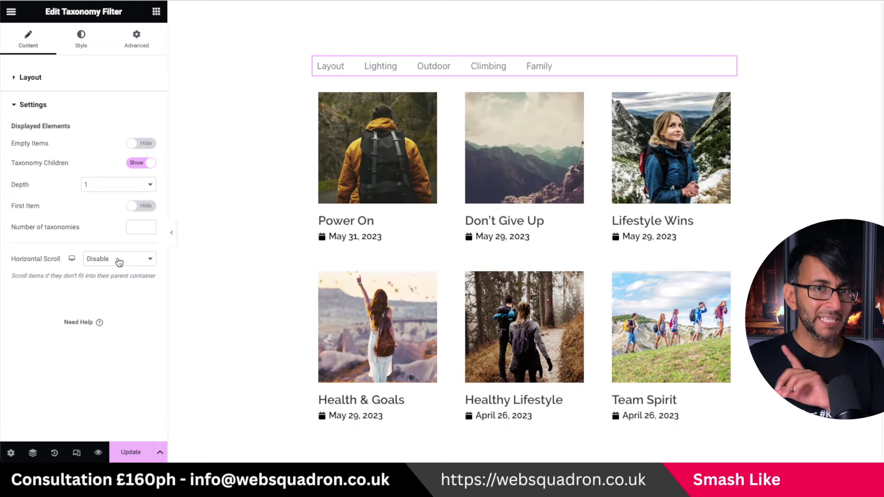
{"action": "left_click", "coordinate": [145, 144]}
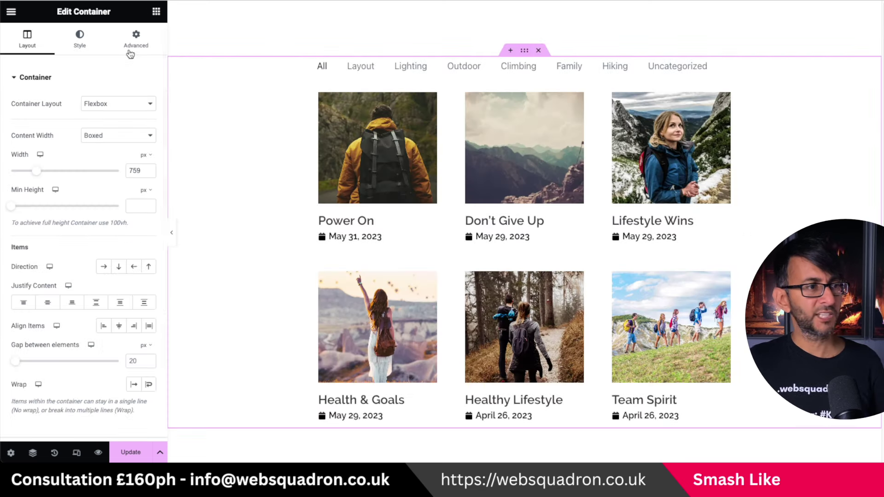
Narrow the container to 500 px and set the filter's Space between Items to 32.
{"action": "left_click_drag", "start_coordinate": [36, 170], "coordinate": [11, 171]}
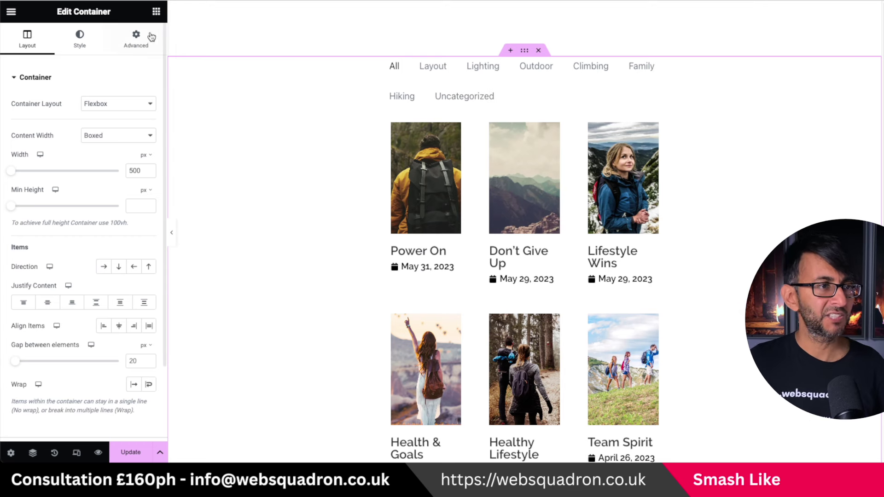
{"action": "left_click", "coordinate": [83, 39]}
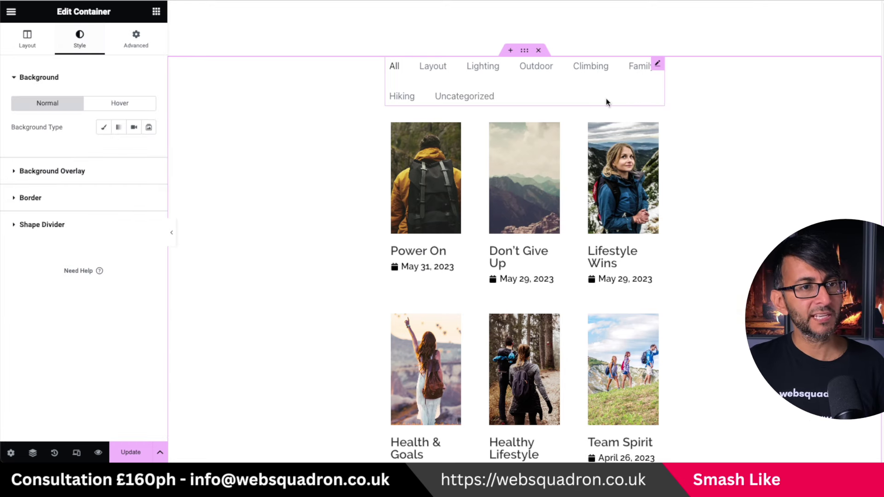
{"action": "left_click", "coordinate": [656, 64]}
{"action": "left_click", "coordinate": [87, 40]}
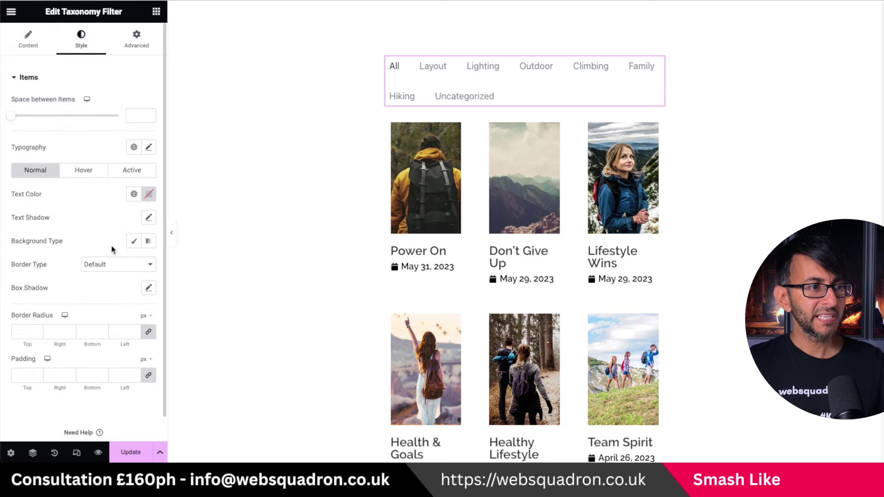
{"action": "scroll", "coordinate": [112, 258], "scroll_direction": "down", "scroll_amount": 1}
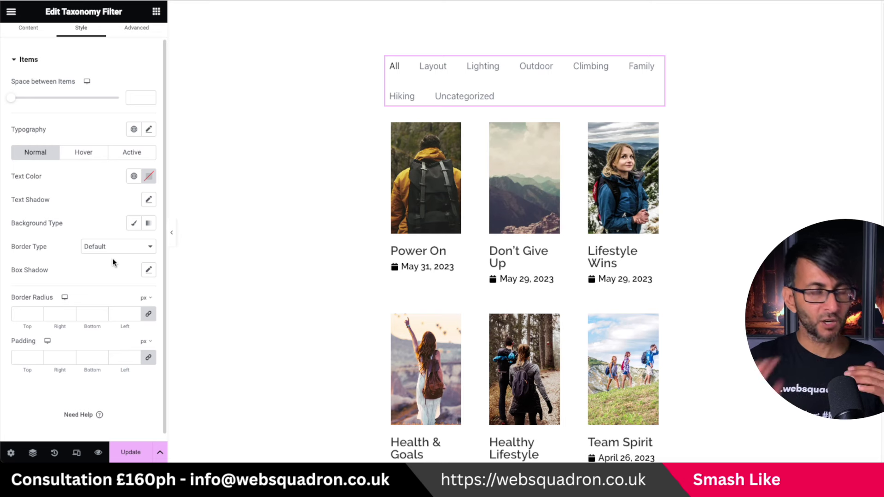
{"action": "left_click_drag", "start_coordinate": [11, 98], "coordinate": [28, 105]}
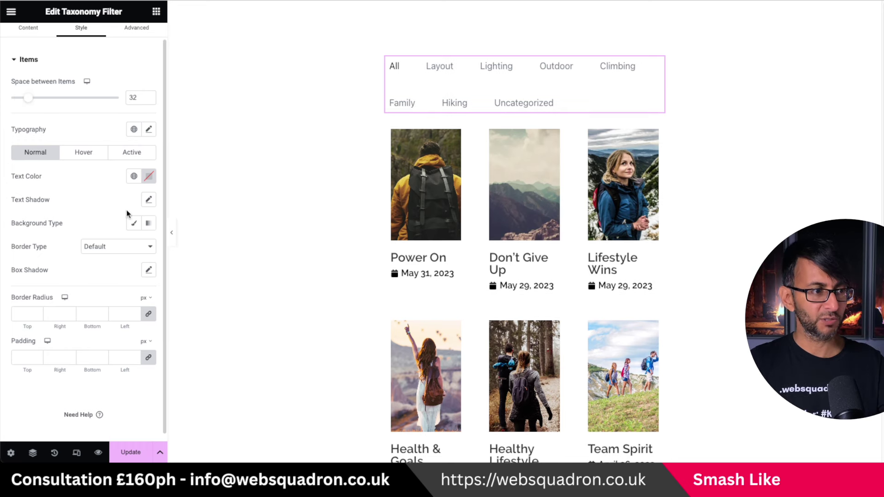
{"action": "left_click", "coordinate": [28, 28]}
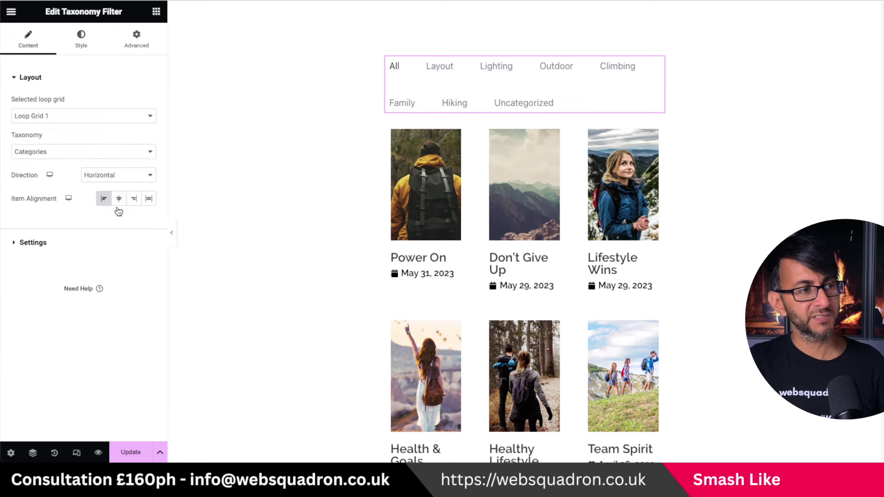
Enable Horizontal Scroll on the filter bar and drag the category row sideways to test it.
{"action": "left_click", "coordinate": [96, 241]}
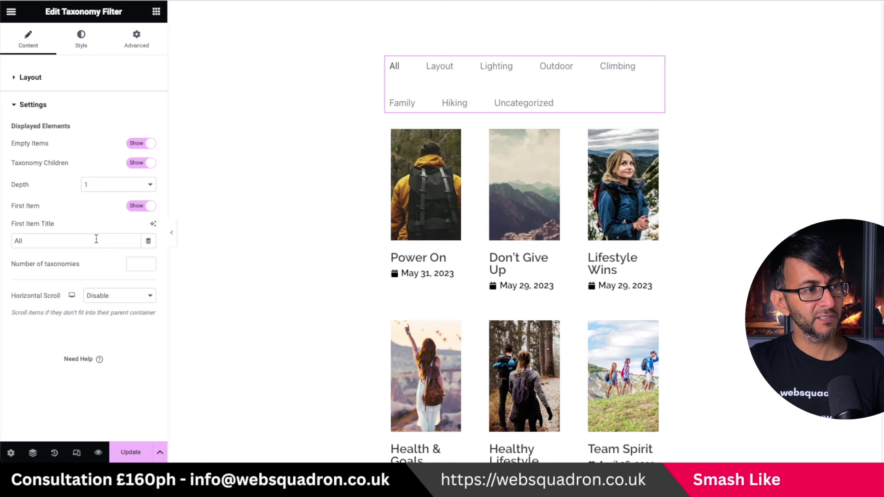
{"action": "left_click", "coordinate": [119, 303]}
{"action": "left_click", "coordinate": [110, 308]}
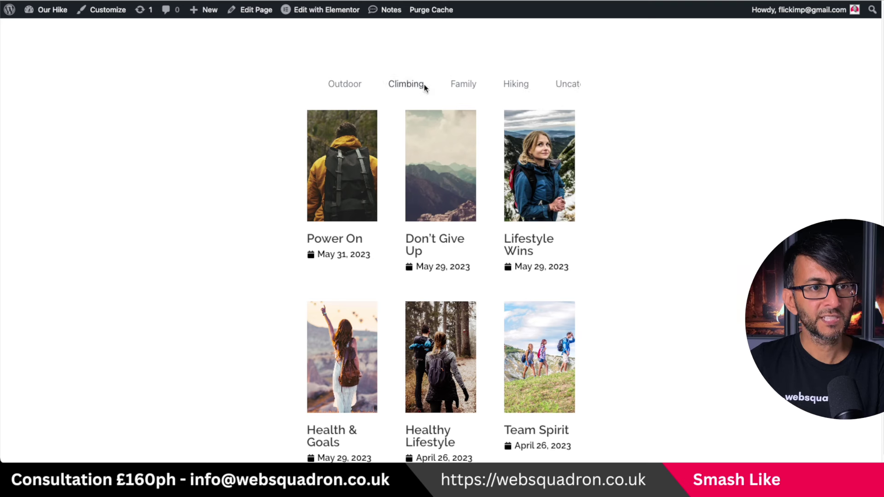
{"action": "scroll", "coordinate": [424, 84], "scroll_direction": "right", "scroll_amount": 5}
{"action": "scroll", "coordinate": [429, 85], "scroll_direction": "left", "scroll_amount": 3}
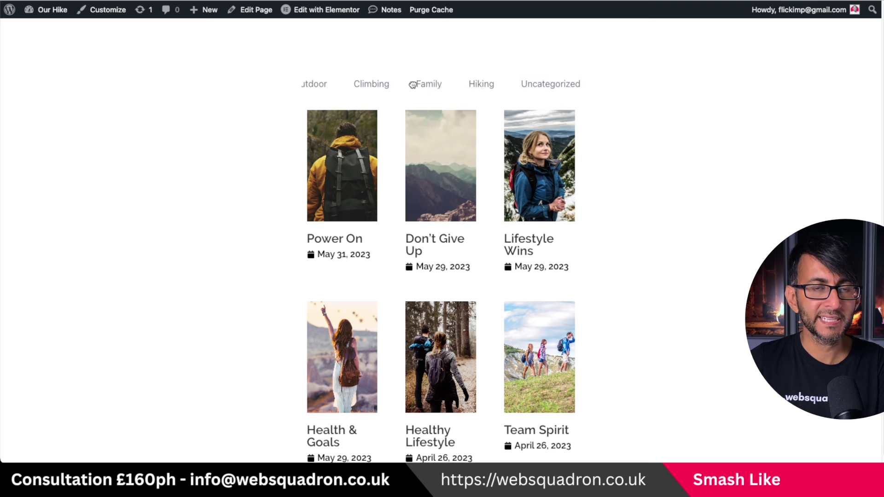
{"action": "left_click_drag", "start_coordinate": [403, 81], "coordinate": [479, 85]}
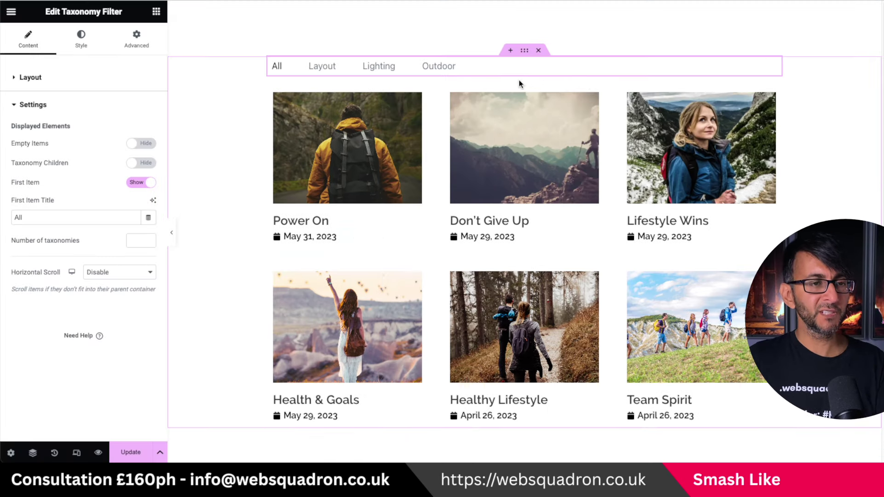
{"action": "right_click", "coordinate": [500, 69]}
Duplicate the Taxonomy Filter and select the top copy for editing.
{"action": "left_click", "coordinate": [533, 95]}
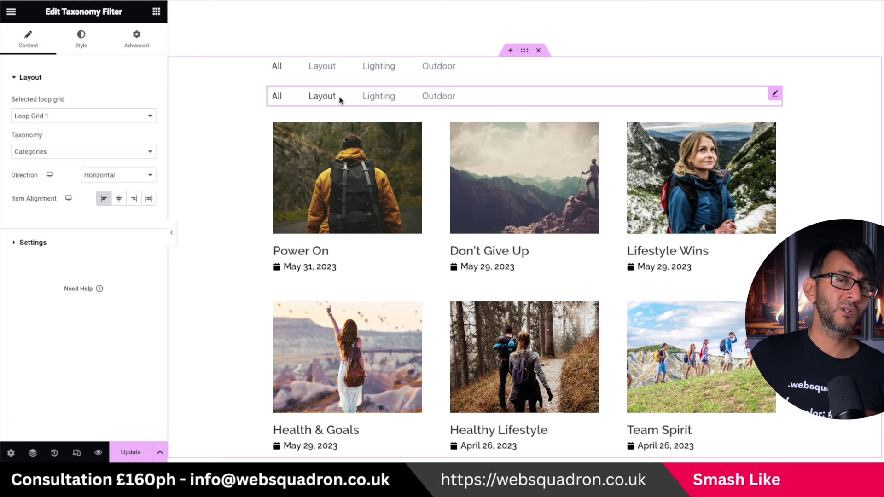
{"action": "left_click", "coordinate": [472, 74]}
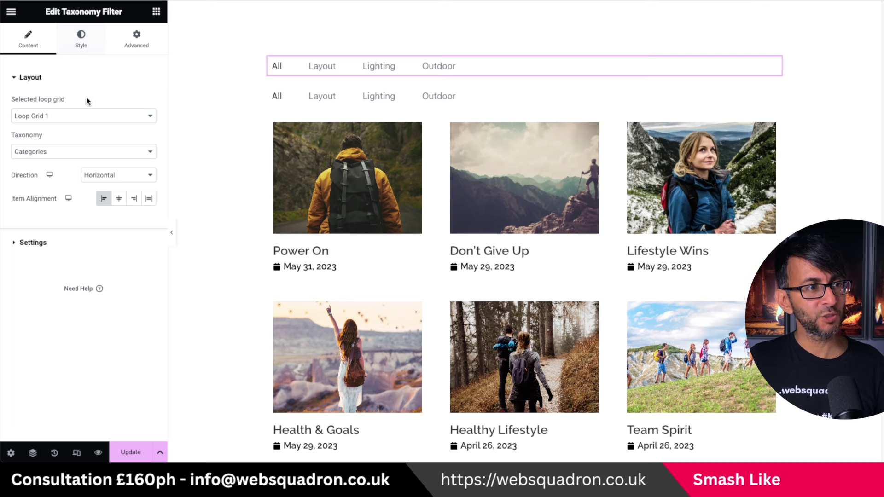
Give the top filter's items a Solid border, 100 border radius and 5/30/5/30 padding.
{"action": "left_click", "coordinate": [81, 41]}
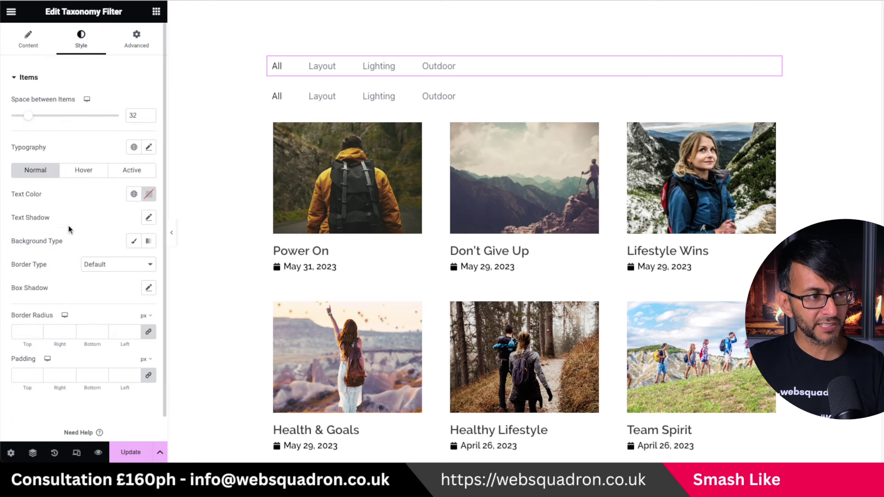
{"action": "scroll", "coordinate": [92, 302], "scroll_direction": "down", "scroll_amount": 1}
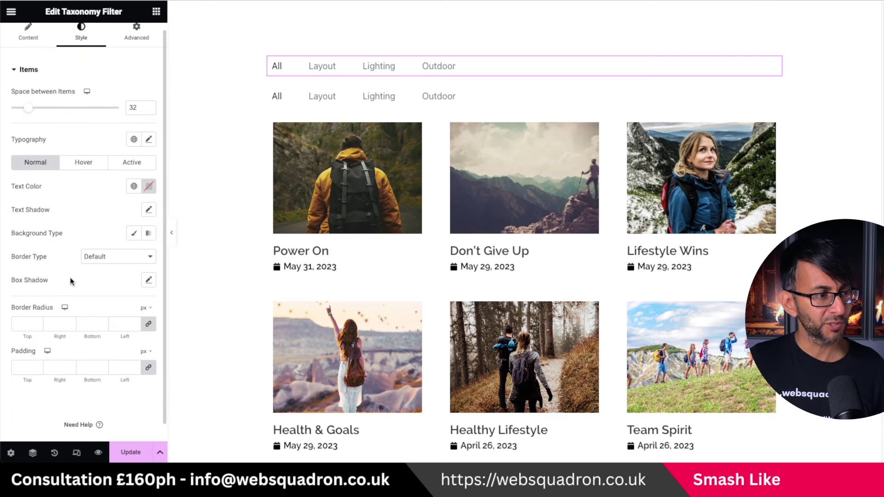
{"action": "left_click", "coordinate": [121, 256]}
{"action": "left_click", "coordinate": [117, 275]}
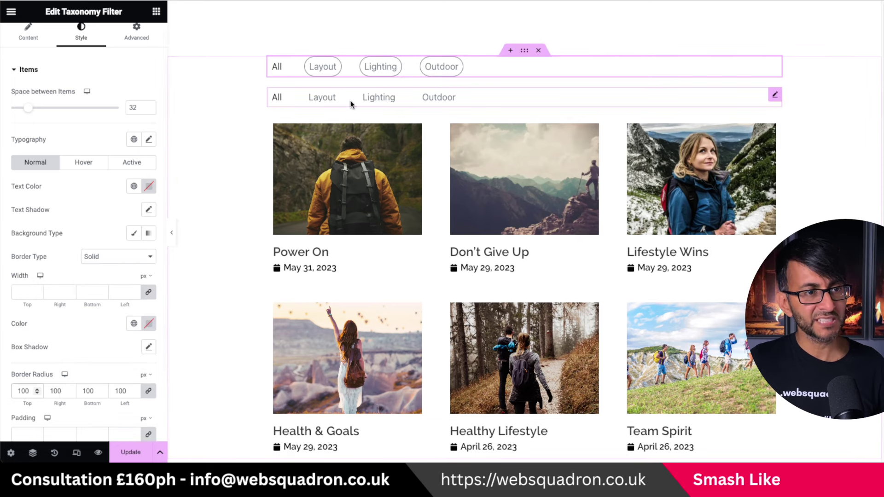
{"action": "left_click", "coordinate": [171, 232]}
{"action": "left_click", "coordinate": [4, 236]}
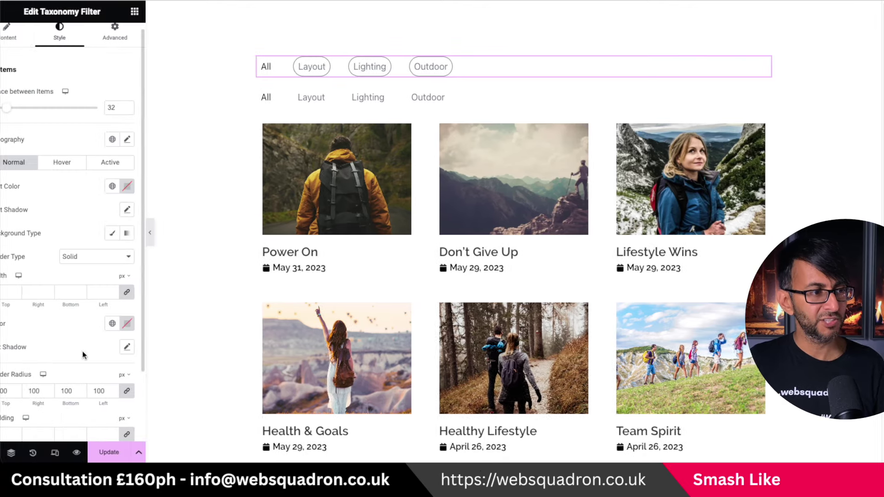
{"action": "scroll", "coordinate": [92, 323], "scroll_direction": "down", "scroll_amount": 3}
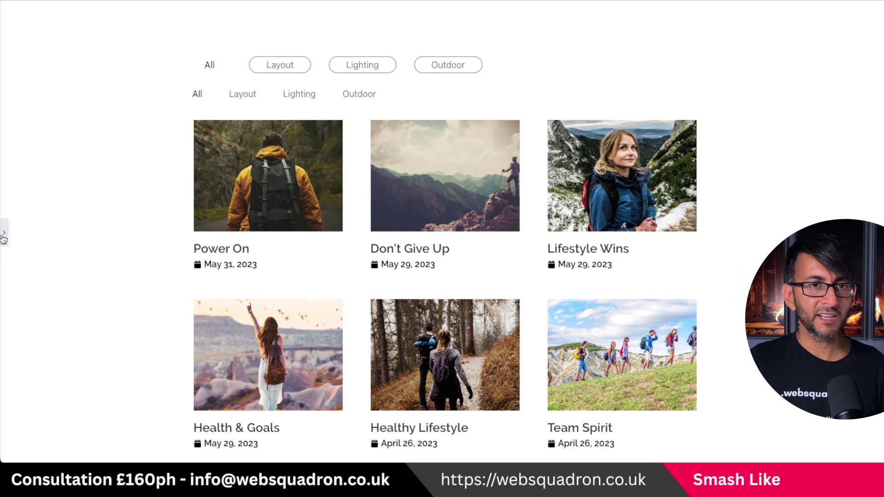
{"action": "left_click", "coordinate": [4, 235]}
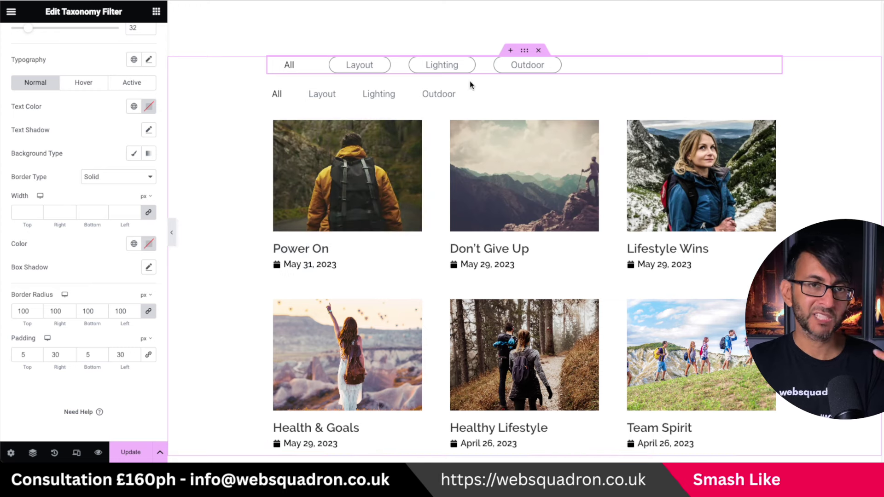
{"action": "scroll", "coordinate": [43, 76], "scroll_direction": "up", "scroll_amount": 3}
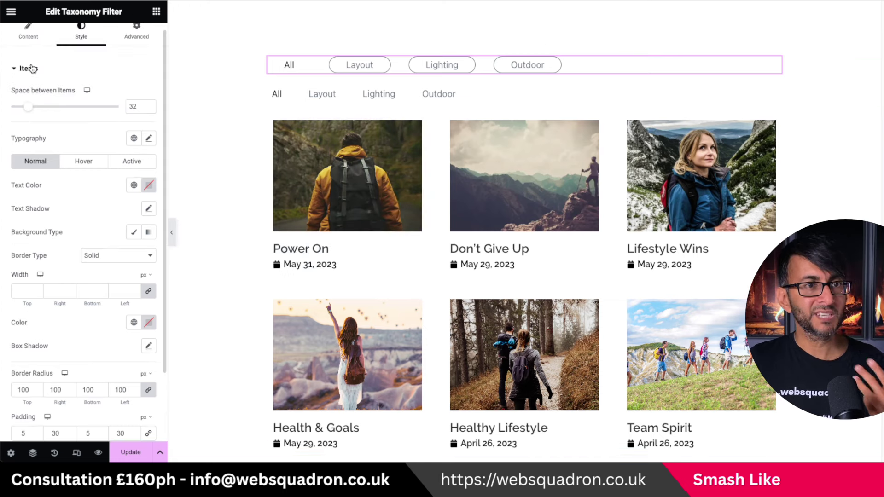
{"action": "scroll", "coordinate": [28, 65], "scroll_direction": "up", "scroll_amount": 1}
{"action": "left_click", "coordinate": [28, 39]}
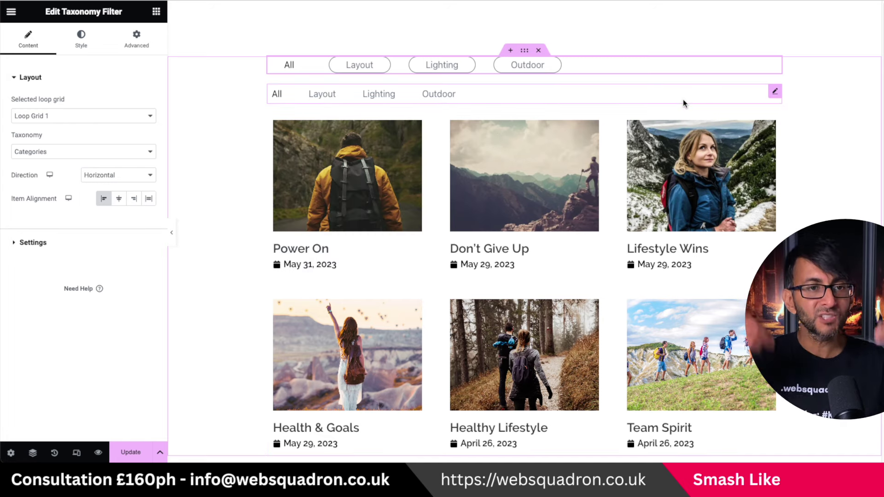
Collapse the editor panel and test the pill filters Lighting, Outdoor, then All.
{"action": "left_click", "coordinate": [171, 233]}
{"action": "left_click", "coordinate": [355, 65]}
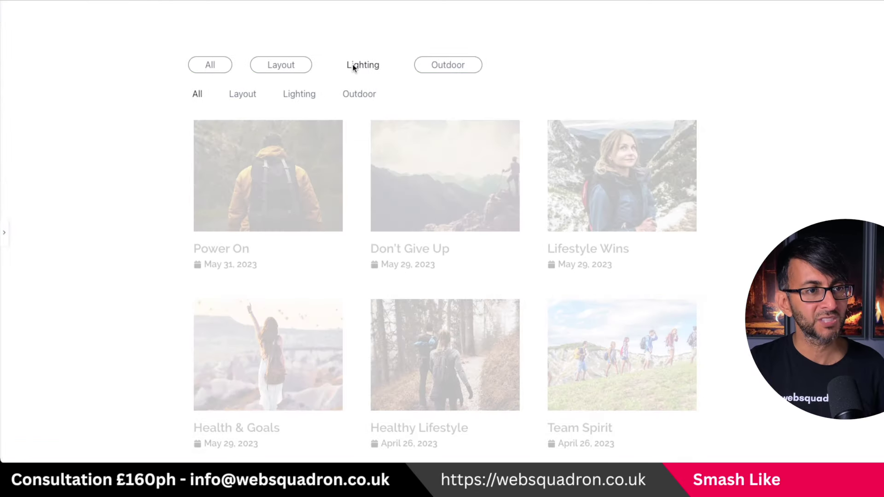
{"action": "left_click", "coordinate": [443, 66]}
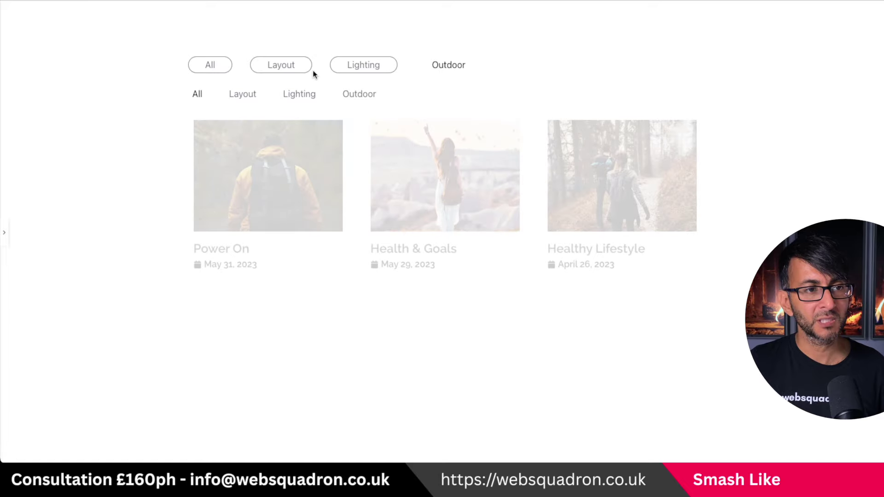
{"action": "left_click", "coordinate": [212, 66]}
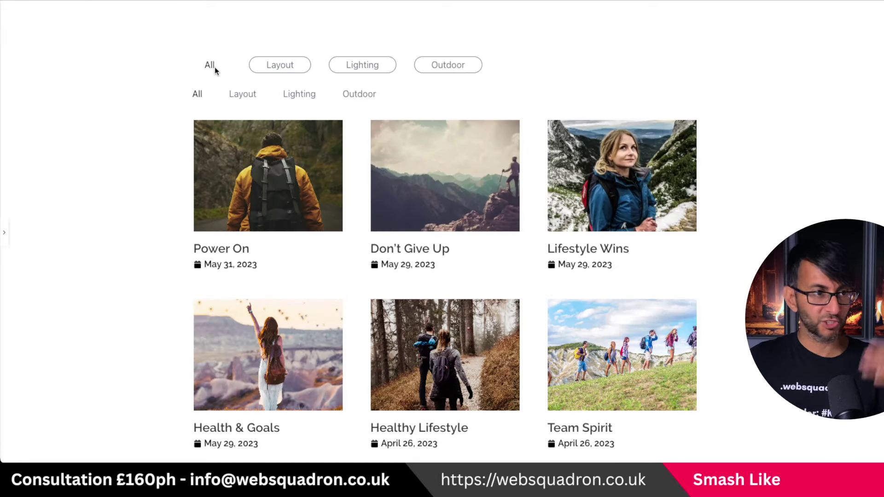